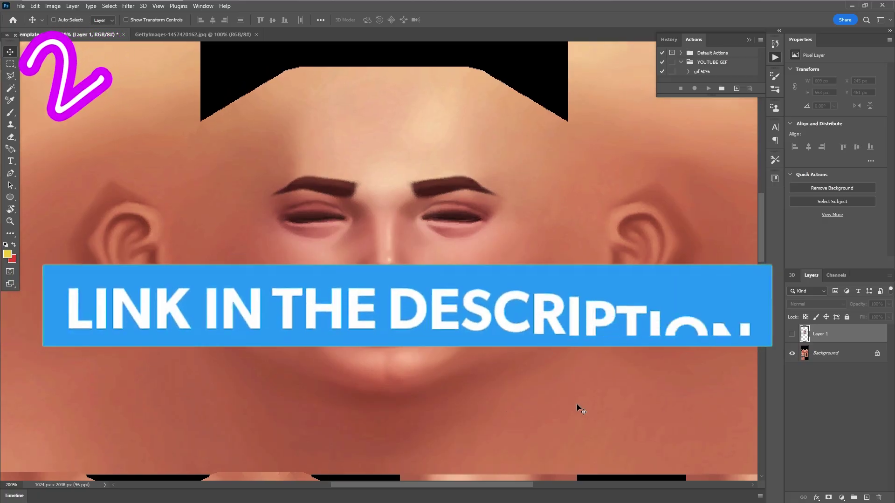
Step: Reveal Layer 1's face photo over the skin template and duplicate it with Ctrl+J
{"action": "left_click", "coordinate": [792, 334]}
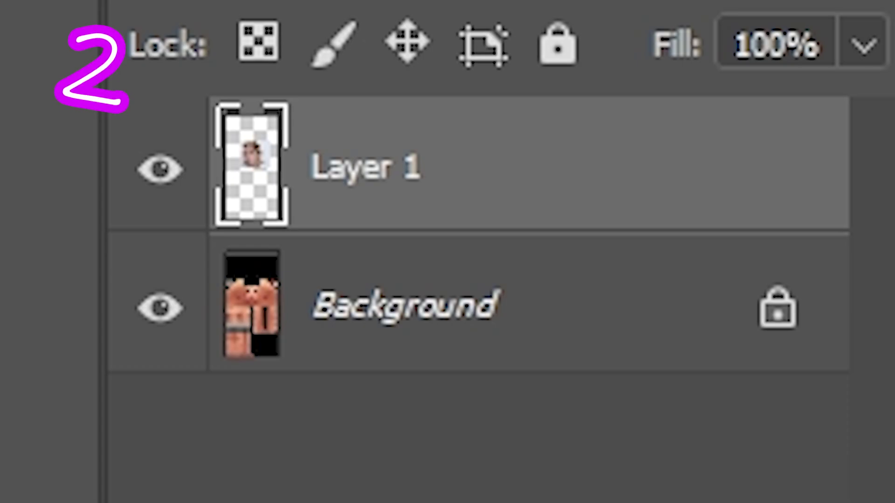
{"action": "key", "text": "ctrl+j"}
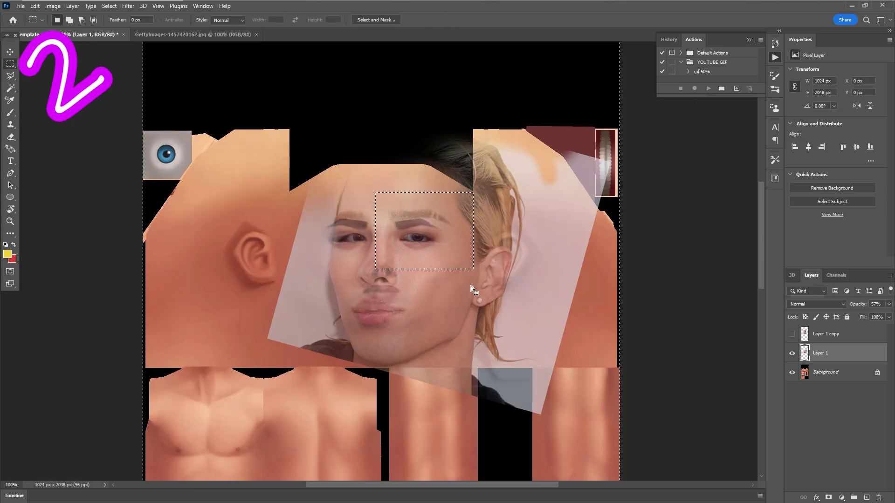
Step: Crop the photo layer to the selected eye area, deselect, and zoom in
{"action": "key", "text": "Delete"}
{"action": "key", "text": "ctrl+d"}
{"action": "key", "text": "ctrl+plus"}
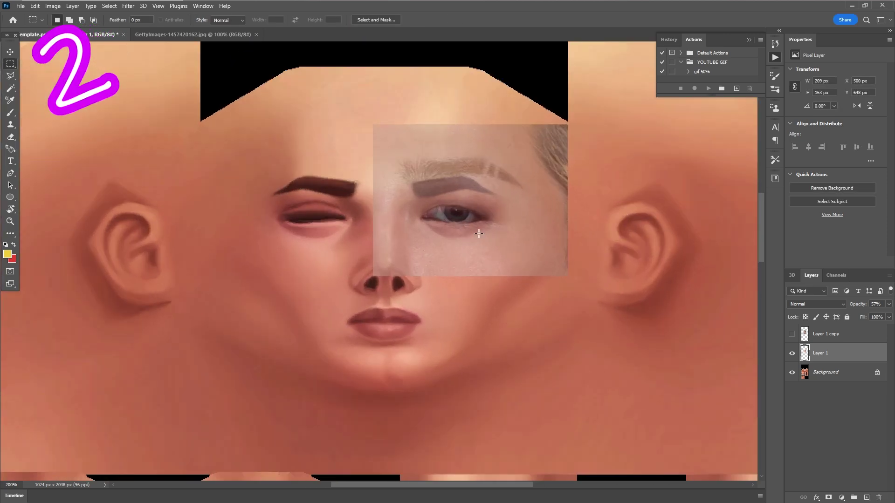
Step: Raise the photo layer's opacity to 79% and soften its edges with the Eraser
{"action": "key", "text": "e"}
{"action": "left_click", "coordinate": [887, 303]}
{"action": "left_click_drag", "start_coordinate": [867, 316], "coordinate": [873, 322]}
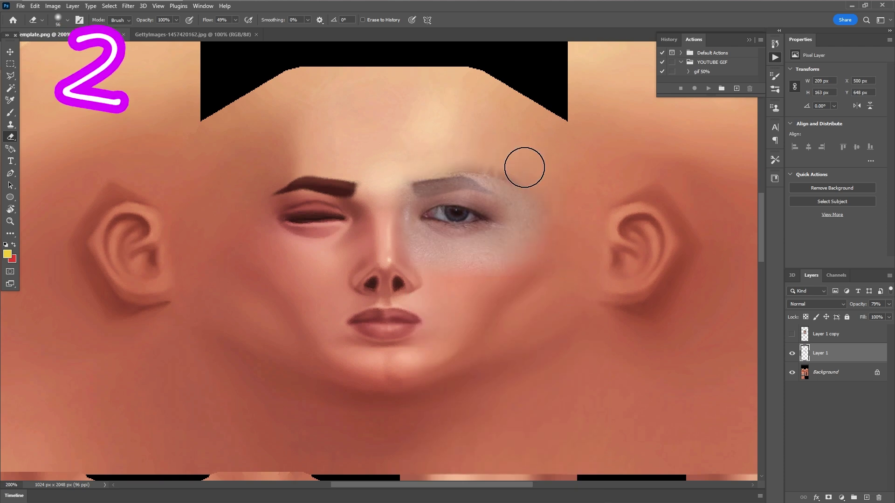
{"action": "key", "text": "ctrl+plus"}
{"action": "key", "text": "l"}
{"action": "left_click", "coordinate": [792, 353]}
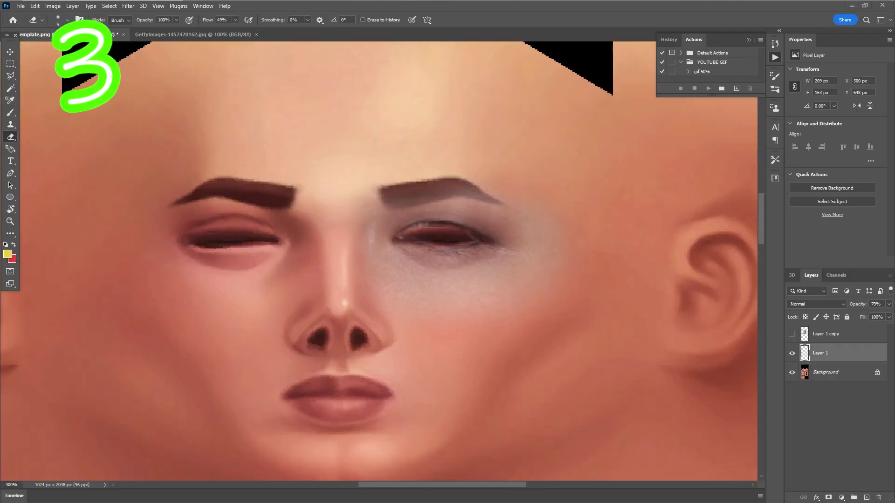
Step: Warp the face photo in Liquify with Show Backdrop on to match the template
{"action": "left_click", "coordinate": [128, 6]}
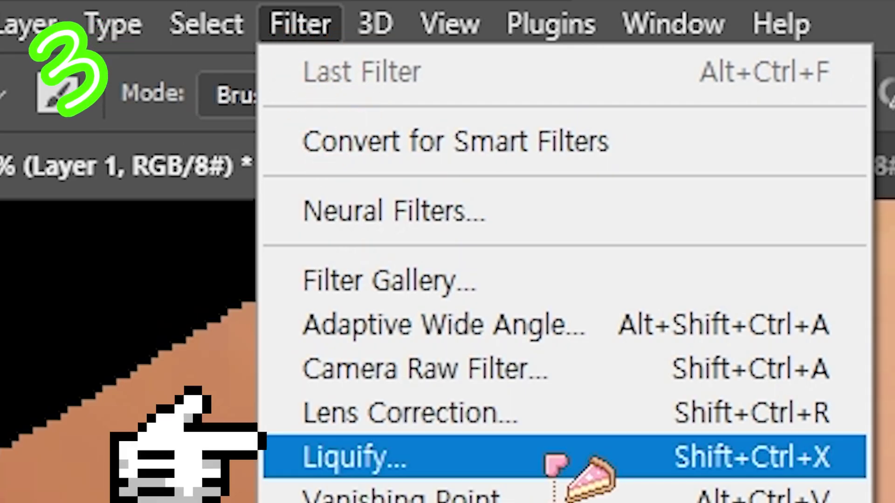
{"action": "left_click", "coordinate": [553, 462]}
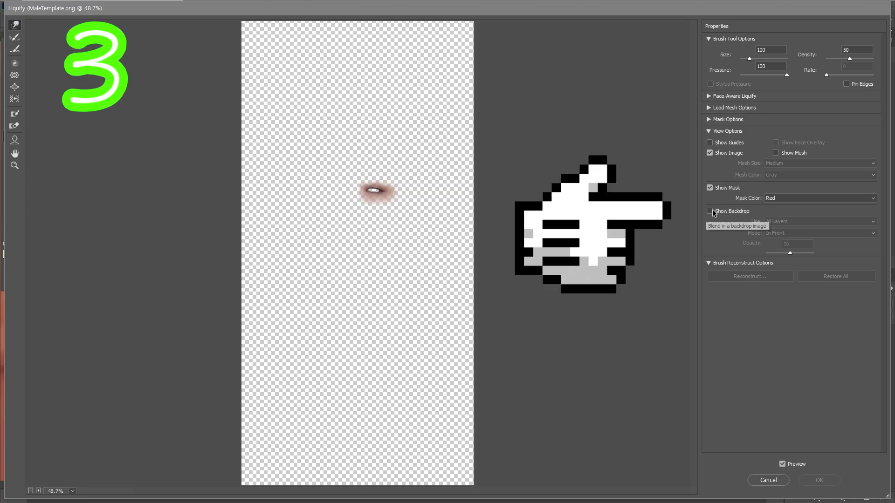
{"action": "left_click", "coordinate": [710, 211]}
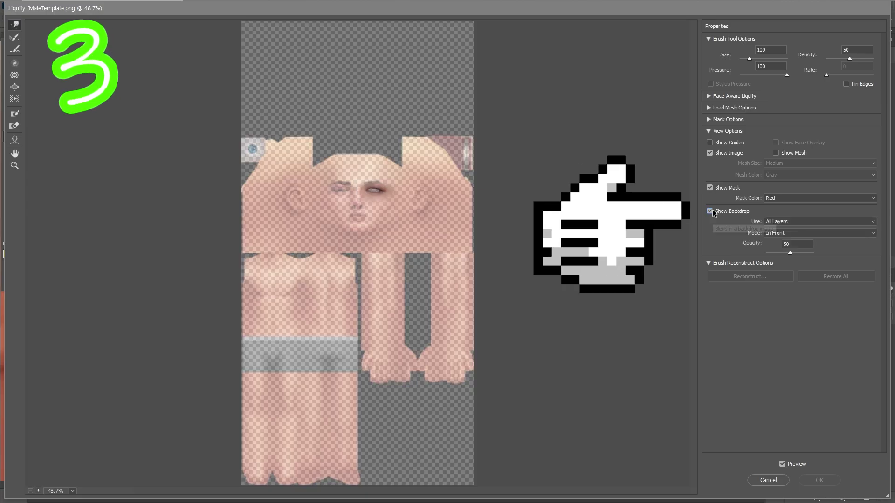
{"action": "left_click", "coordinate": [412, 191]}
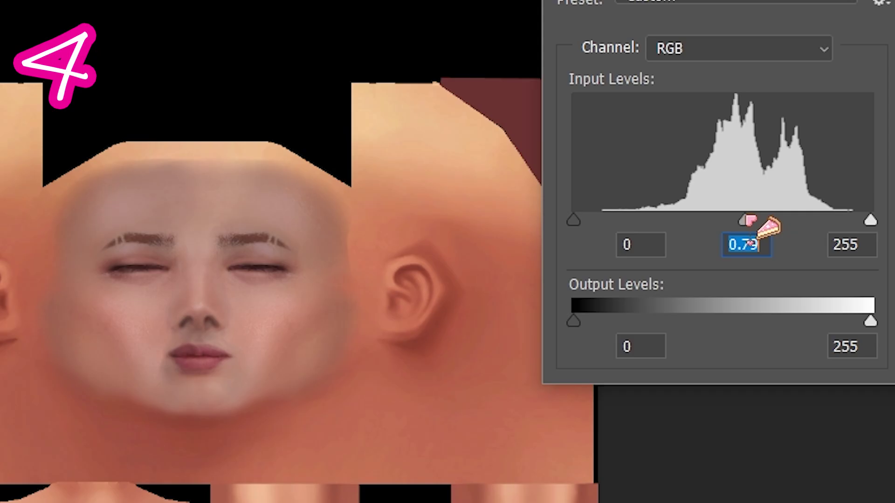
Step: Set the face layer's Levels input to 47, 0.79 and 235
{"action": "left_click_drag", "start_coordinate": [860, 221], "coordinate": [844, 222]}
{"action": "left_click_drag", "start_coordinate": [563, 231], "coordinate": [624, 224]}
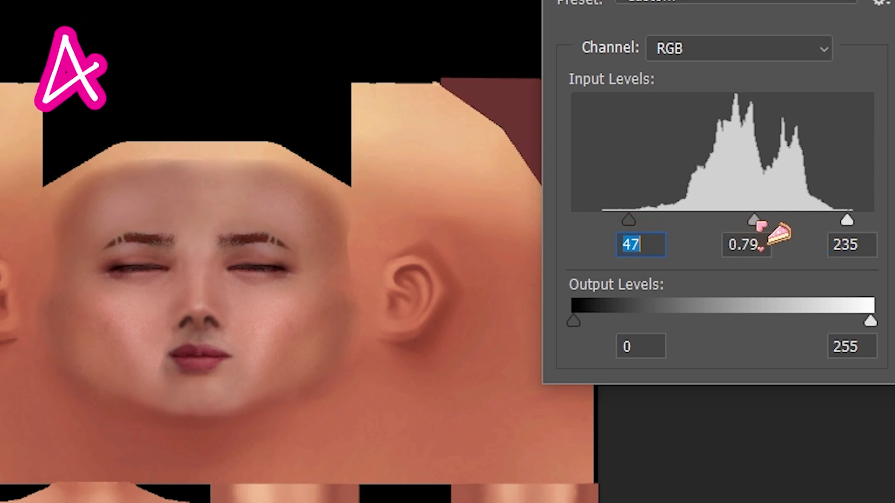
{"action": "left_click_drag", "start_coordinate": [778, 235], "coordinate": [774, 237]}
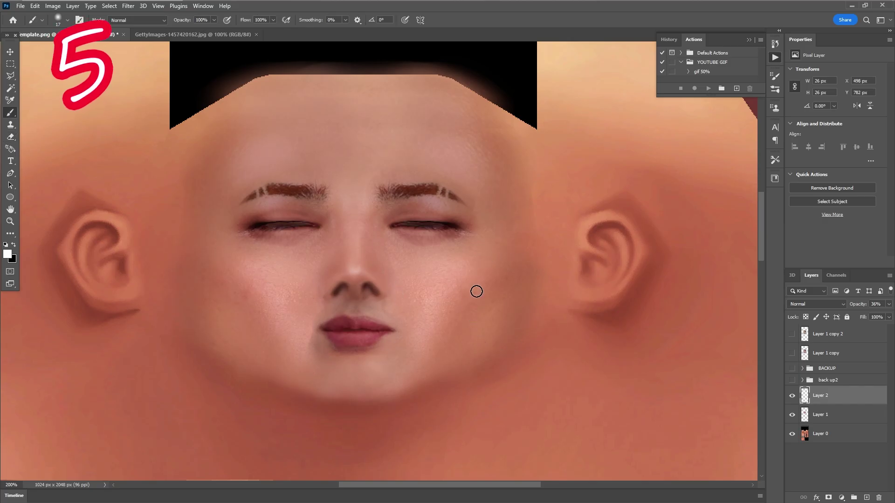
Step: Brighten the right cheek, clear the black background, and save as MaleTemplate copy.png
{"action": "left_click_drag", "start_coordinate": [436, 273], "coordinate": [447, 276]}
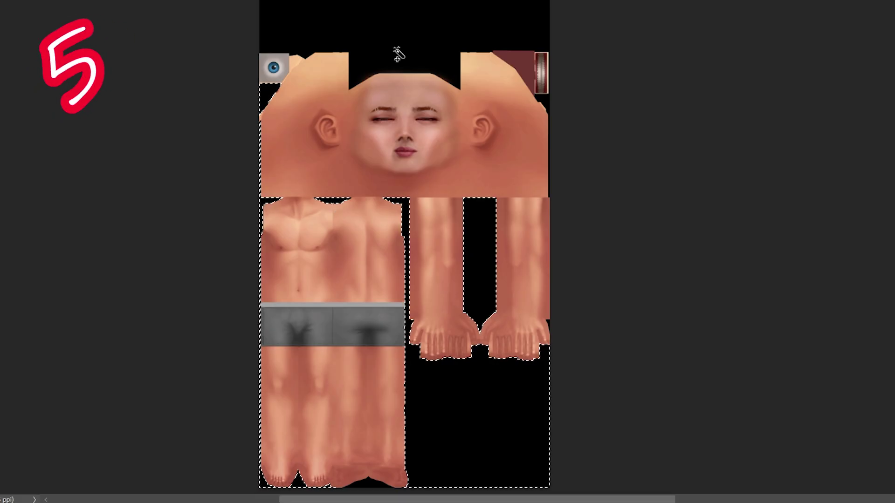
{"action": "key", "text": "Delete"}
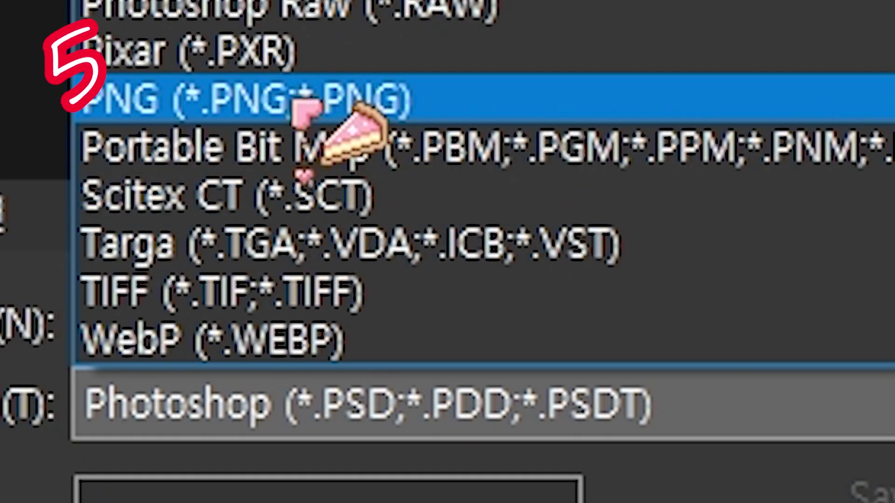
{"action": "left_click", "coordinate": [319, 130]}
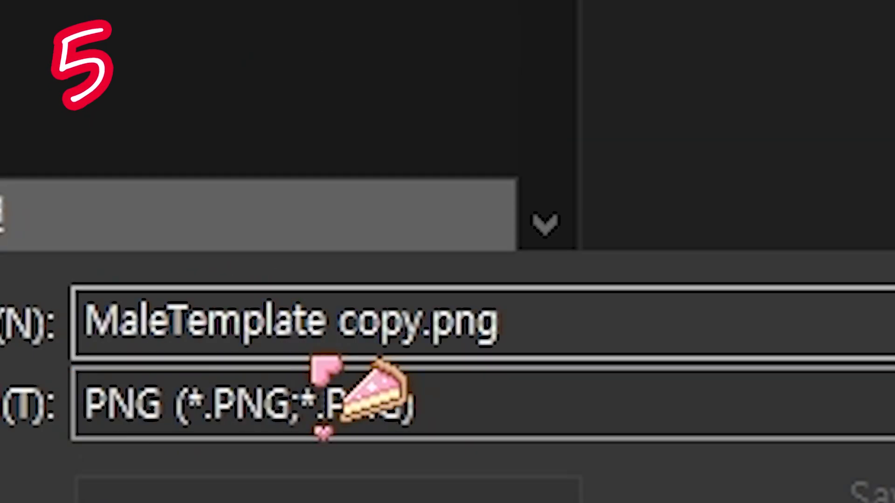
{"action": "left_click", "coordinate": [396, 321]}
{"action": "key", "text": "ctrl+a"}
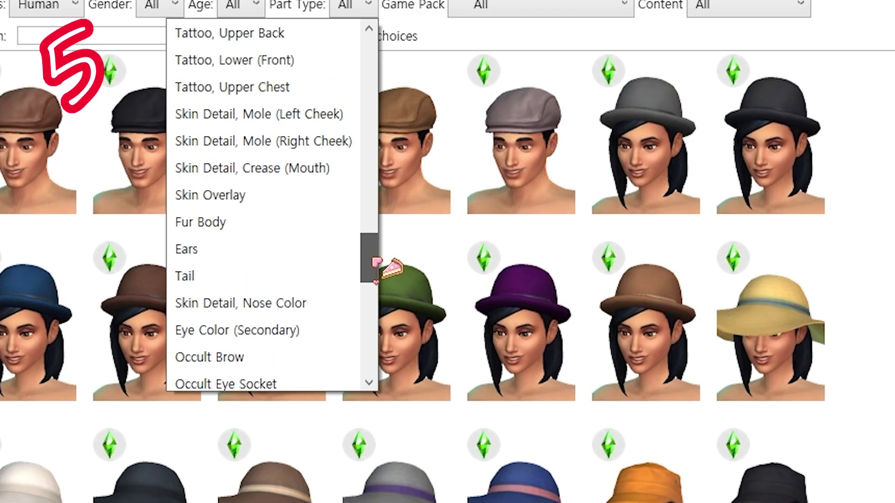
Step: Filter to Skin Detail, Mole (Right Cheek) items and view the mole's texture images
{"action": "left_click", "coordinate": [349, 140]}
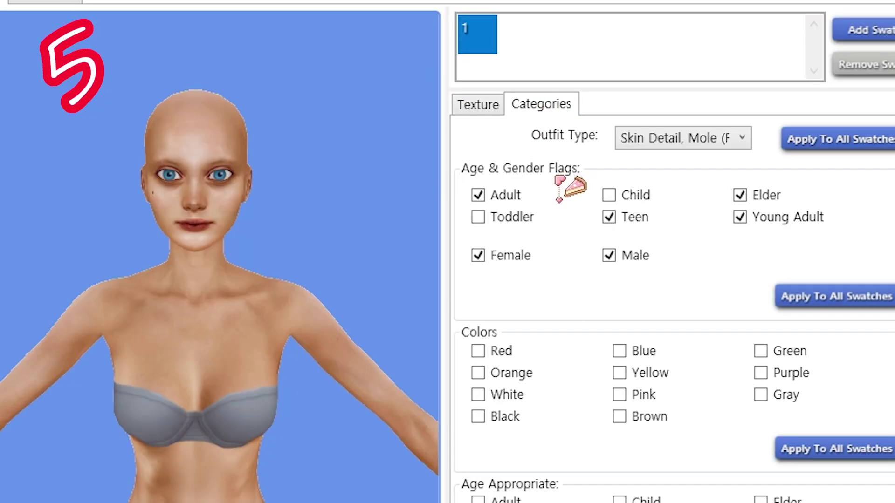
{"action": "left_click", "coordinate": [489, 110]}
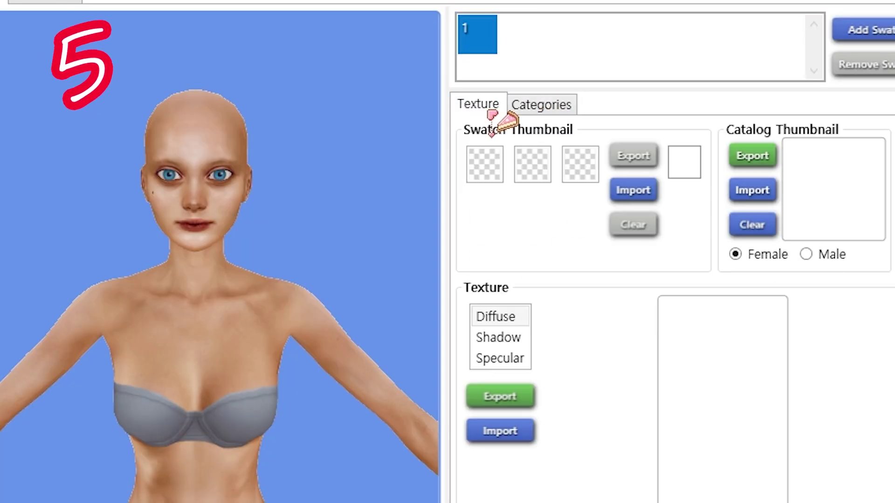